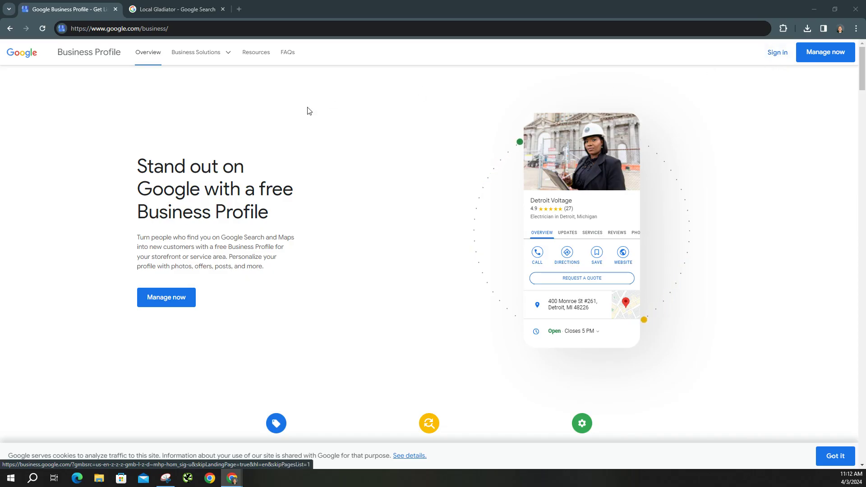
# From the Local Gladiator search results, open Business Profile settings and its People and access list
pyautogui.click(182, 10)
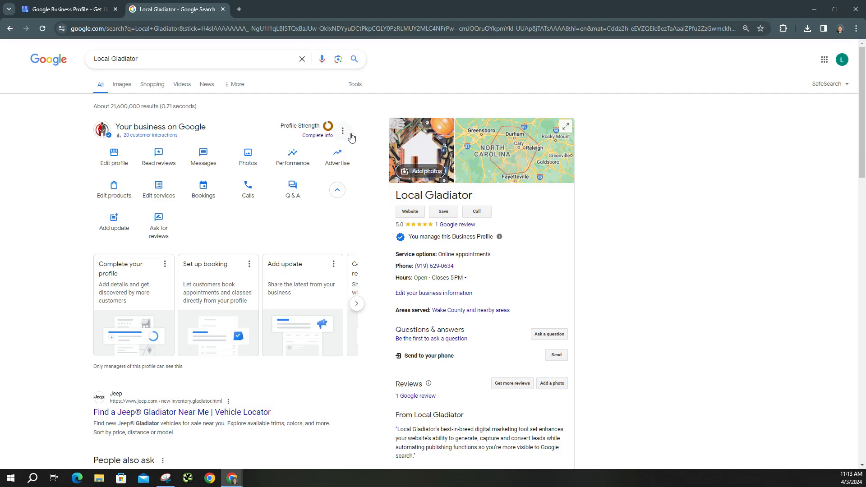
pyautogui.click(343, 131)
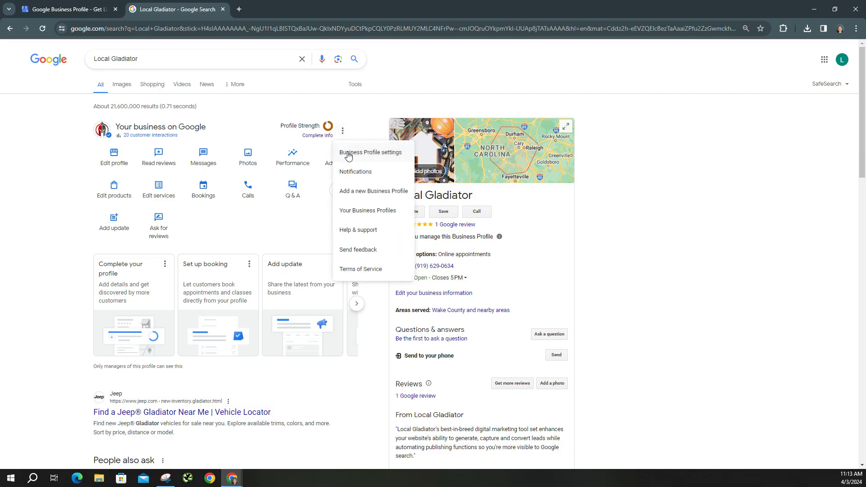
pyautogui.click(348, 156)
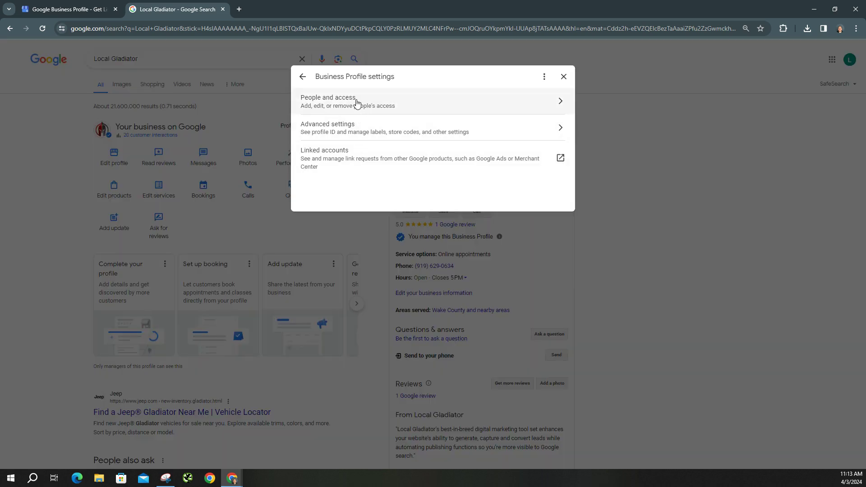
pyautogui.click(414, 104)
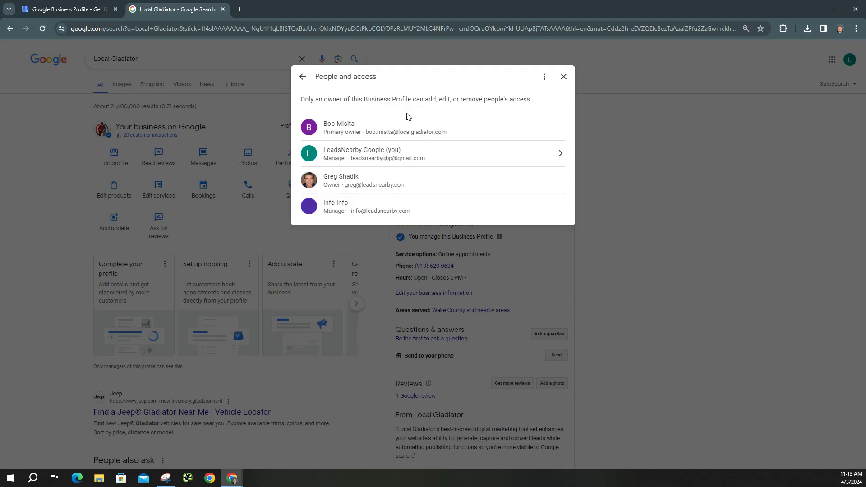
# Open and dismiss the help and feedback options, leaving the owners and managers list displayed
pyautogui.click(544, 77)
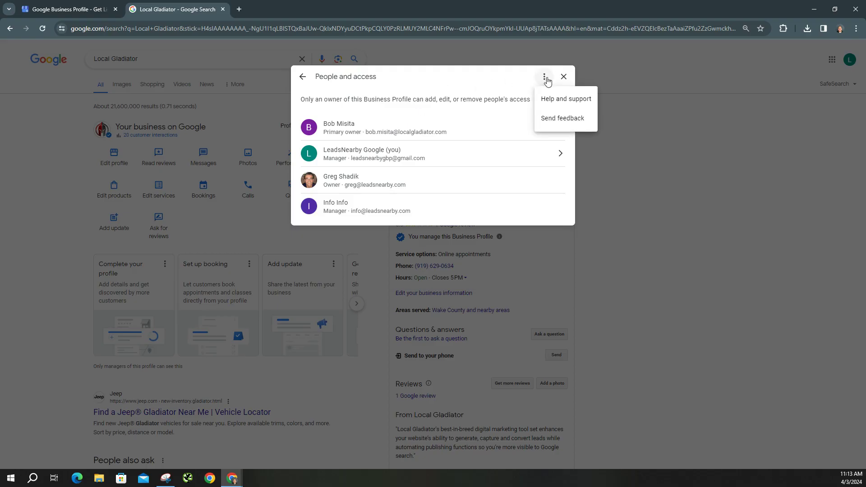
pyautogui.click(518, 85)
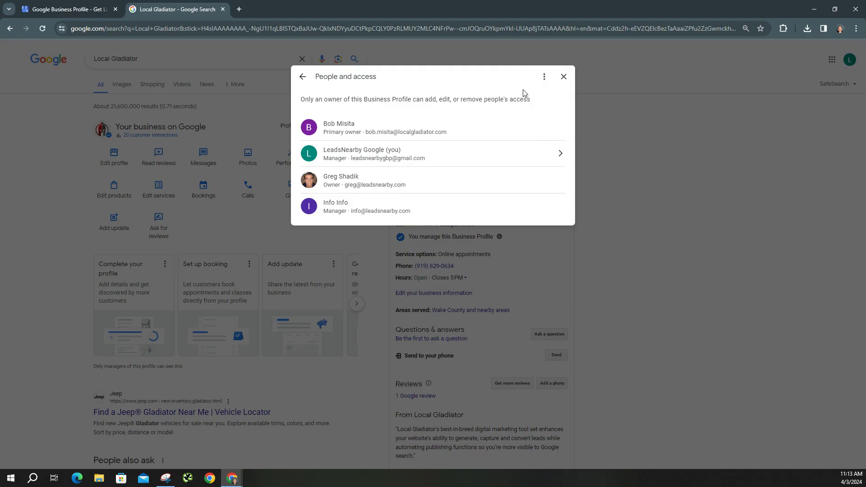